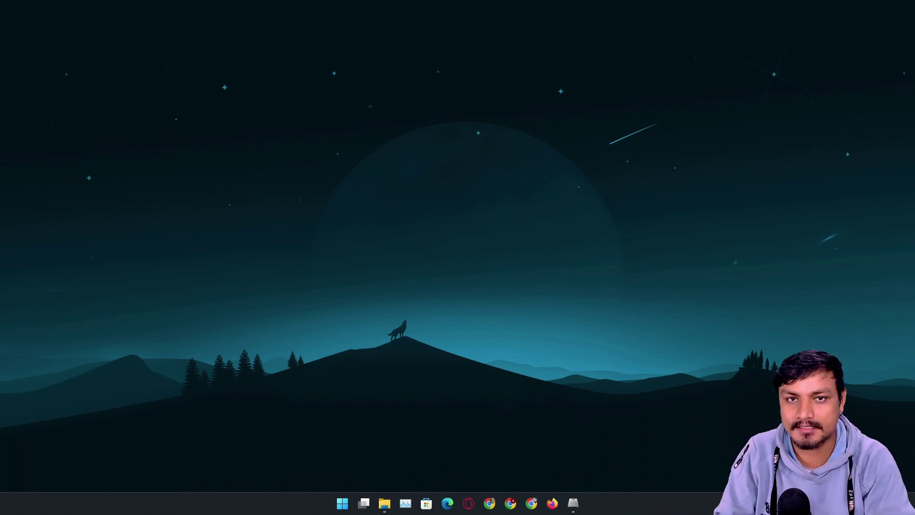
# From Start, show the About Windows details: Windows 11 Pro, build 22631.2861
pyautogui.press('super')
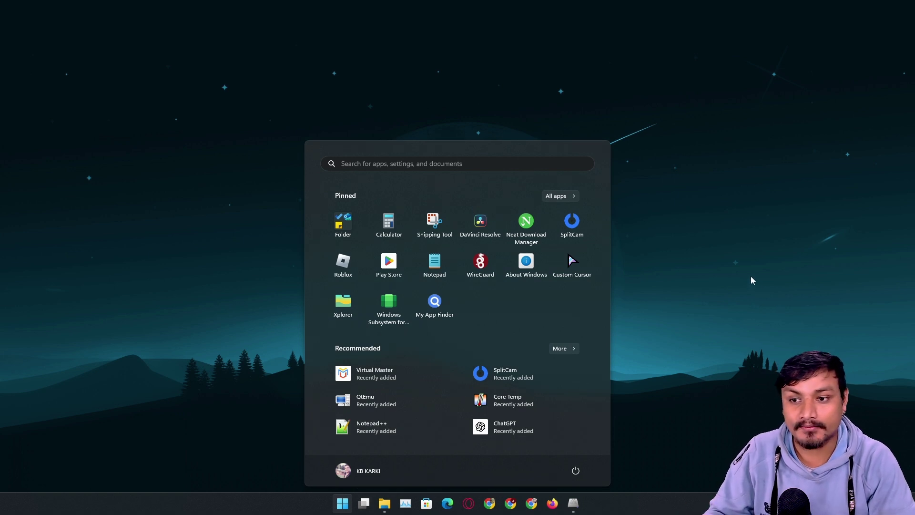
pyautogui.click(526, 262)
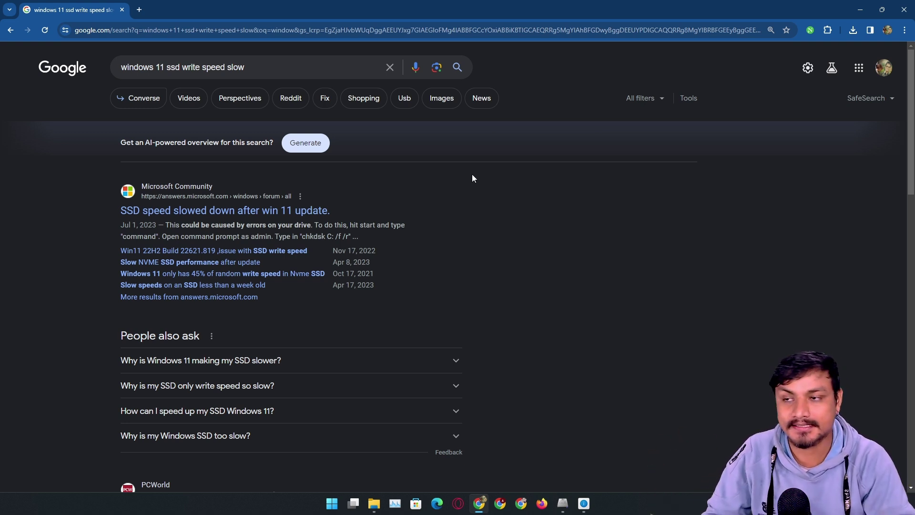
# Scroll the 'windows 11 ssd write speed slow' results and open the Reddit r/techsupport thread
pyautogui.scroll(-4, 505, 223)
pyautogui.scroll(-4, 539, 275)
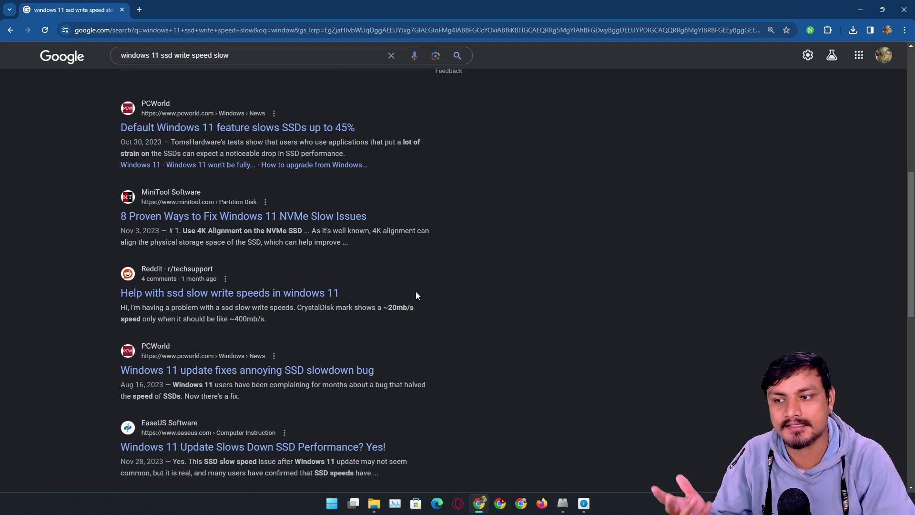
pyautogui.click(243, 295)
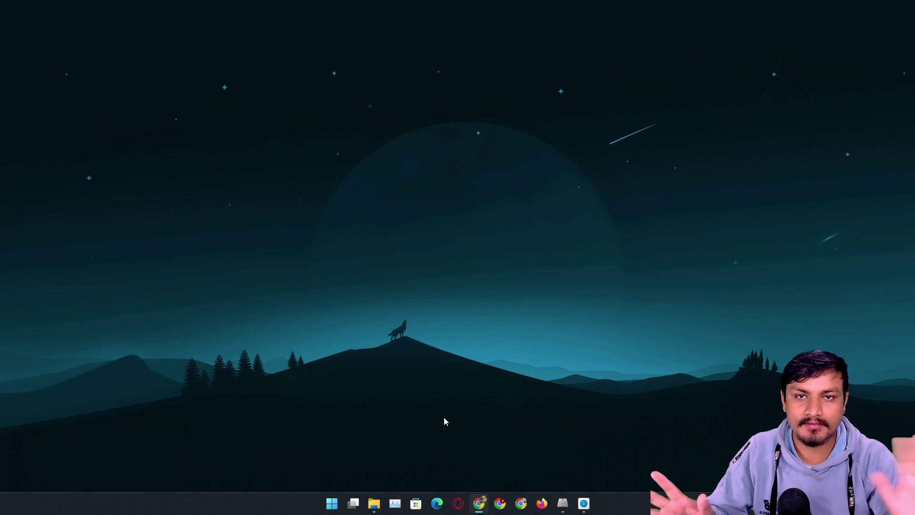
# Show Task Manager's Performance graphs for Disk 2 (C:), the ADATA SU800NS38 SSD
pyautogui.click(397, 501)
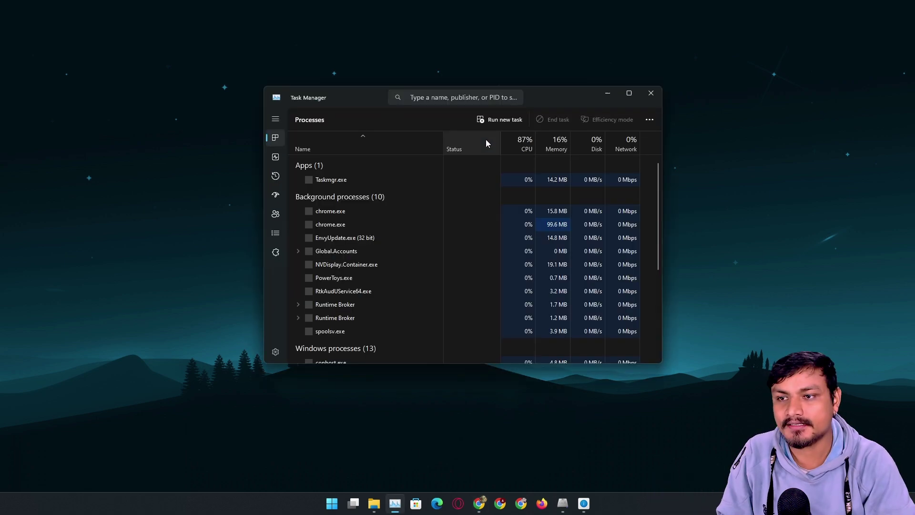
pyautogui.click(204, 179)
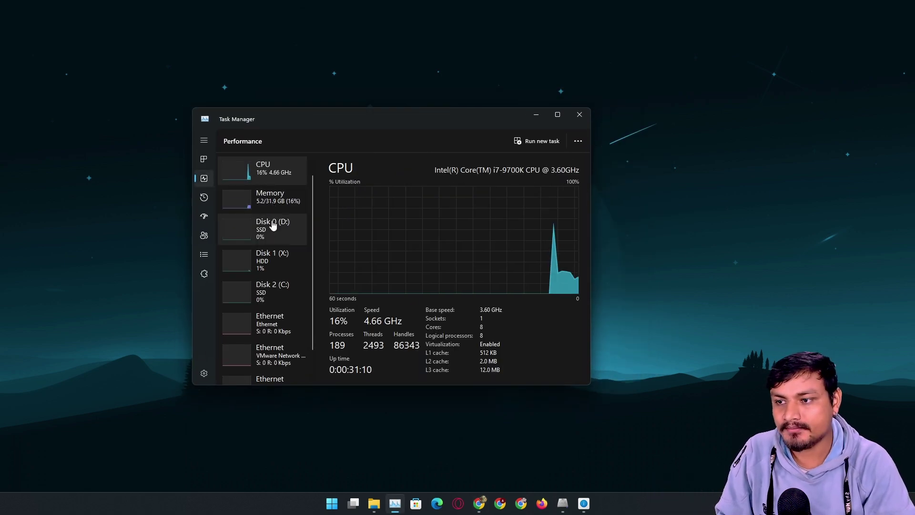
pyautogui.scroll(-1, 248, 224)
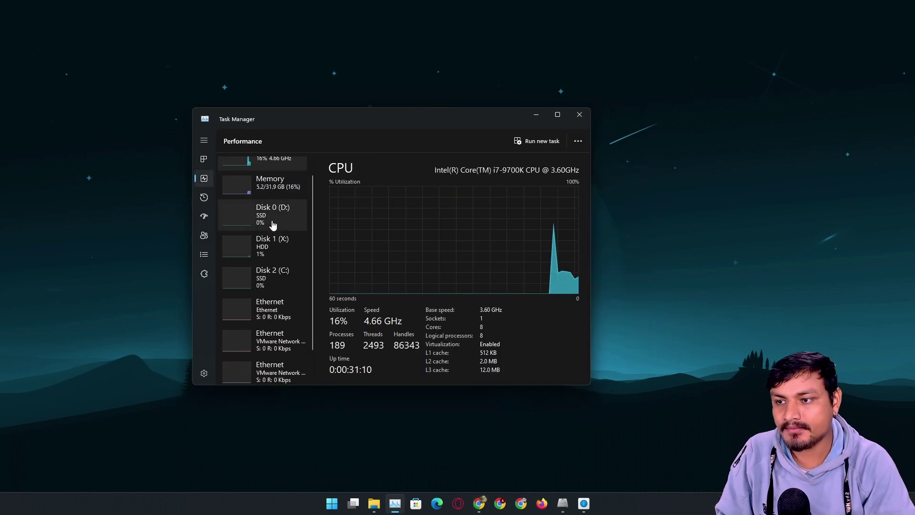
pyautogui.click(279, 286)
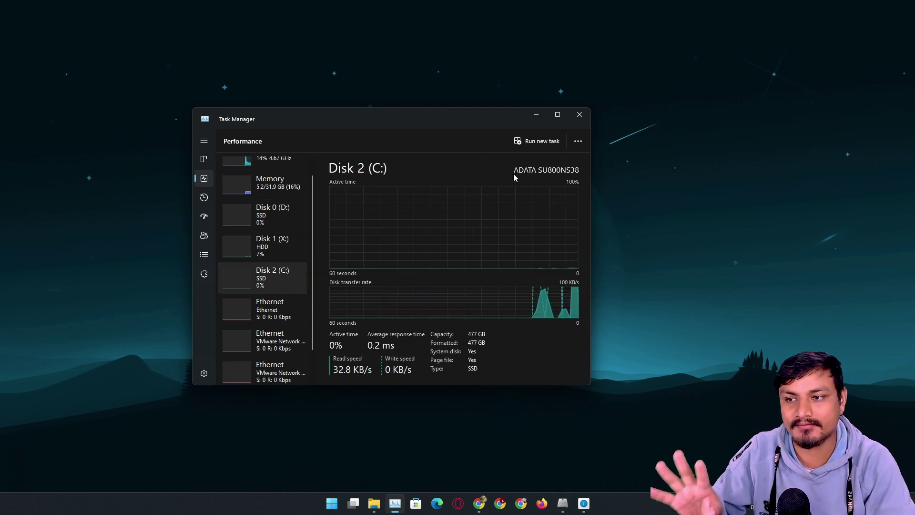
pyautogui.click(622, 289)
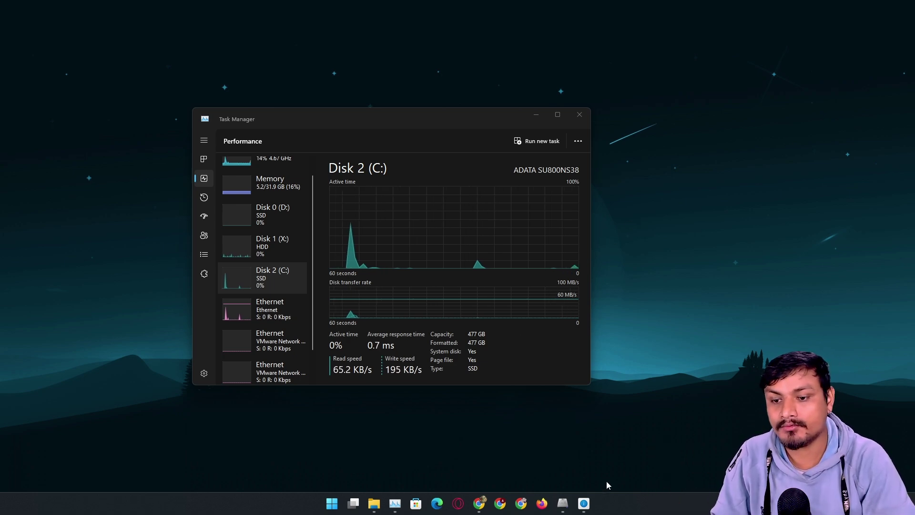
# Launch AS SSD Benchmark on C: ADATA SU800NS38, minimize Task Manager, and reposition the benchmark window
pyautogui.click(562, 502)
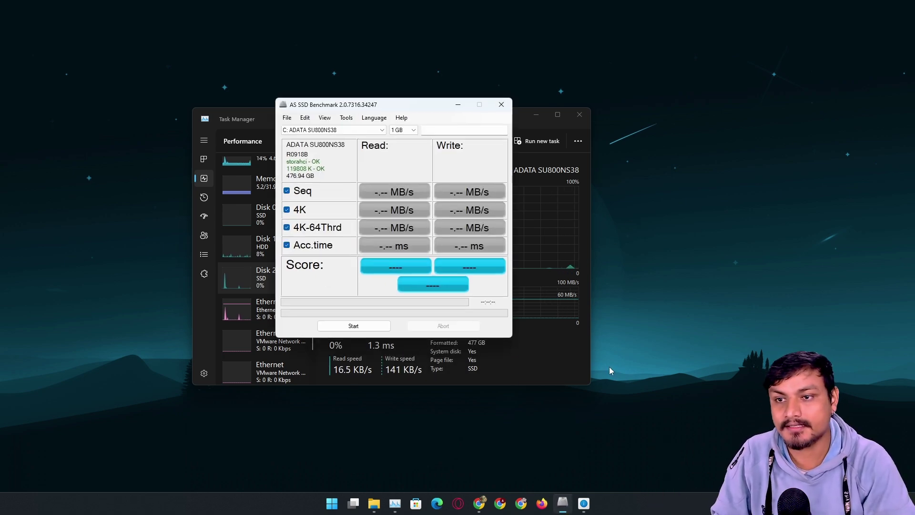
pyautogui.click(558, 150)
pyautogui.click(536, 115)
pyautogui.moveTo(404, 106); pyautogui.dragTo(435, 119)
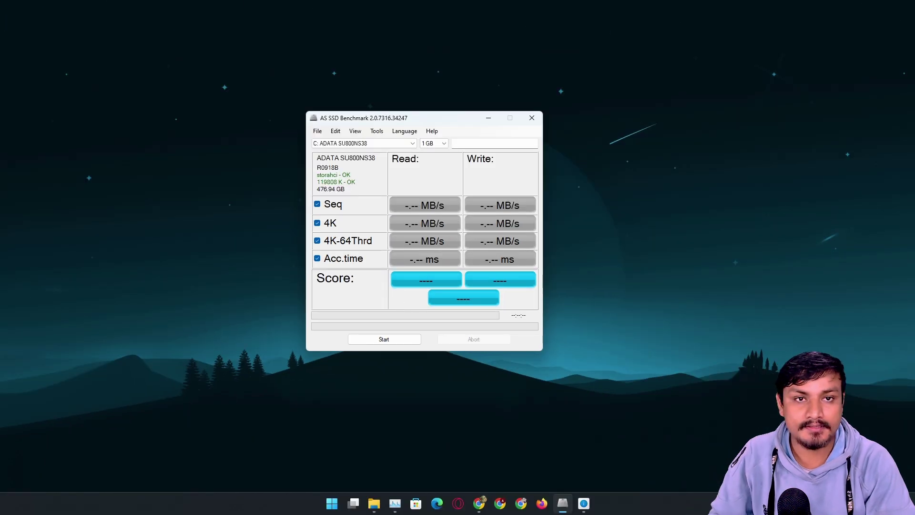
# Switch to the SU800 datasheet in Chrome, maximize it and zoom to 175%
pyautogui.hotkey('alt', 'Tab')
pyautogui.doubleClick(638, 43)
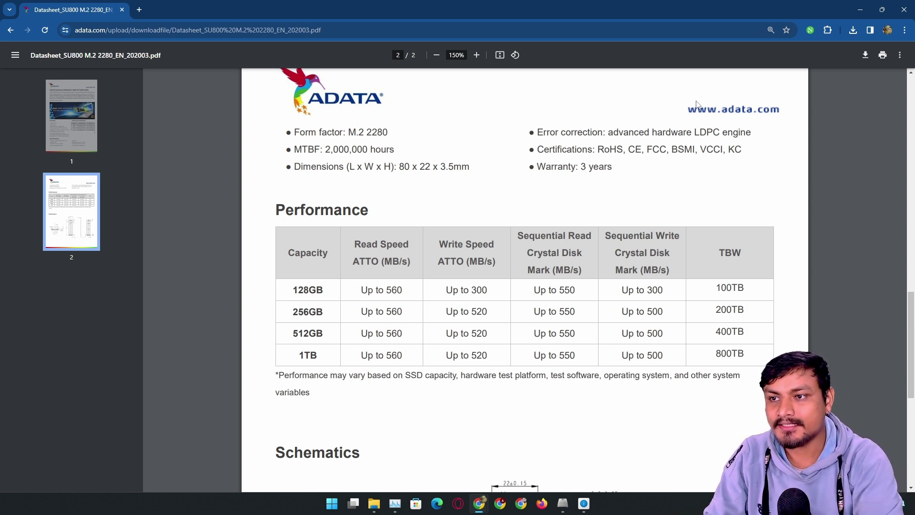
pyautogui.keyDown('ctrl'); pyautogui.scroll(1, 696, 103); pyautogui.keyUp('ctrl')
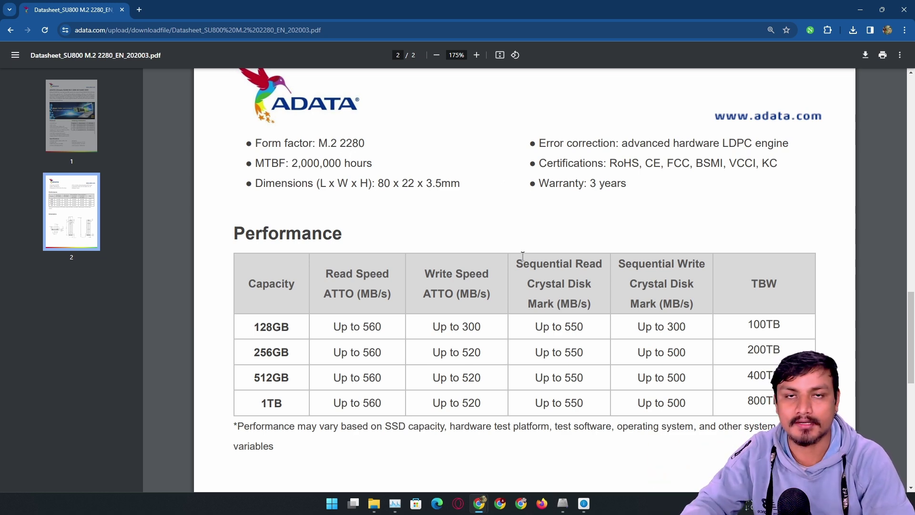
pyautogui.scroll(-1, 513, 304)
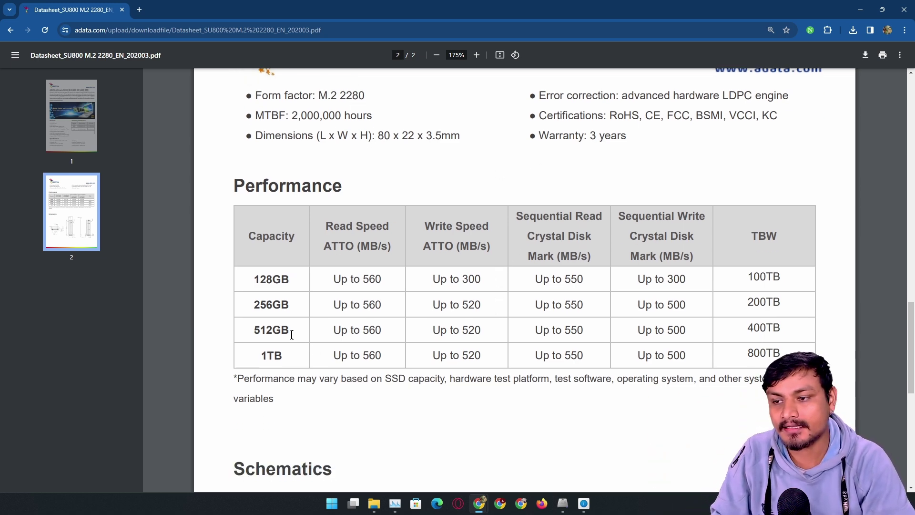
# Highlight the 512GB speeds, up to 550 MB/s read and 500 MB/s write, then minimize Chrome
pyautogui.moveTo(292, 334); pyautogui.dragTo(249, 330)
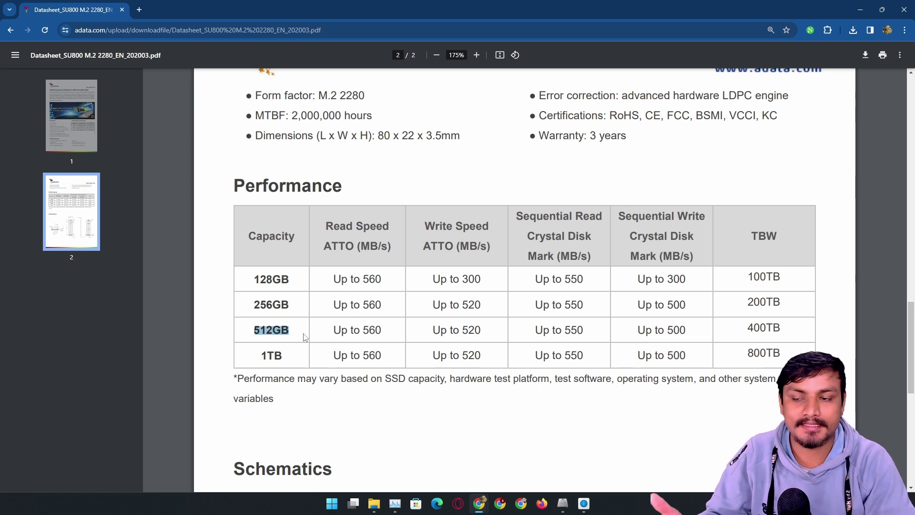
pyautogui.click(591, 331)
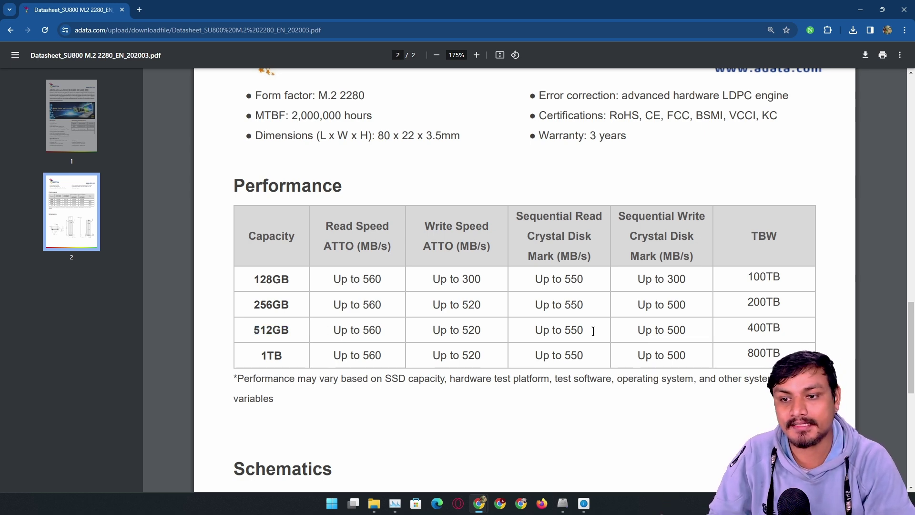
pyautogui.moveTo(593, 331); pyautogui.dragTo(524, 334)
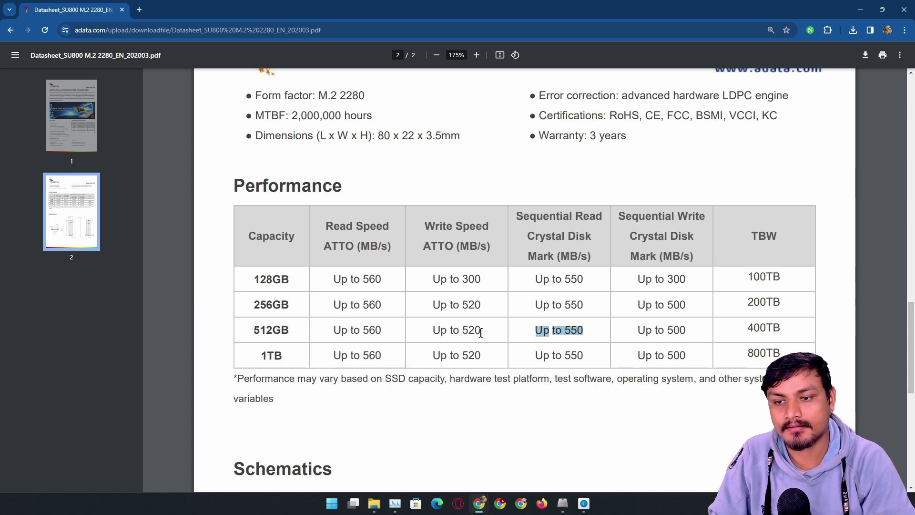
pyautogui.click(701, 328)
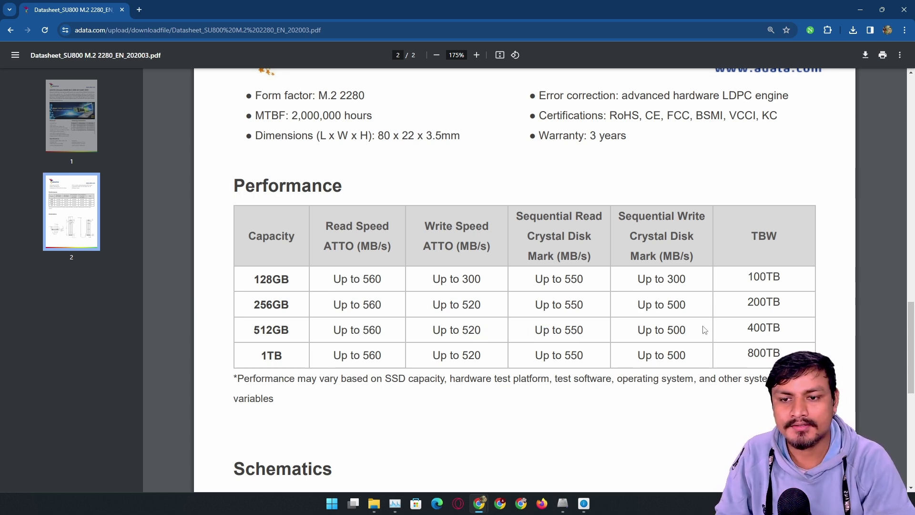
pyautogui.moveTo(689, 330); pyautogui.dragTo(669, 335)
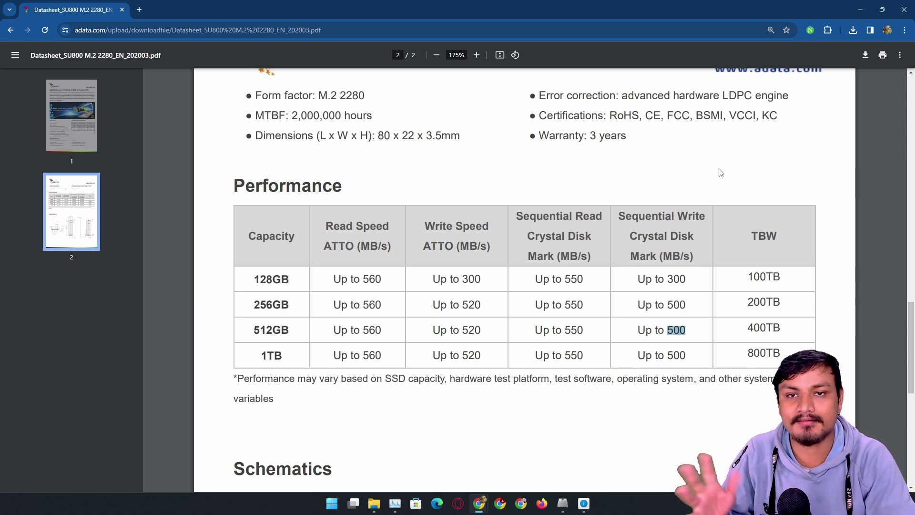
pyautogui.click(860, 9)
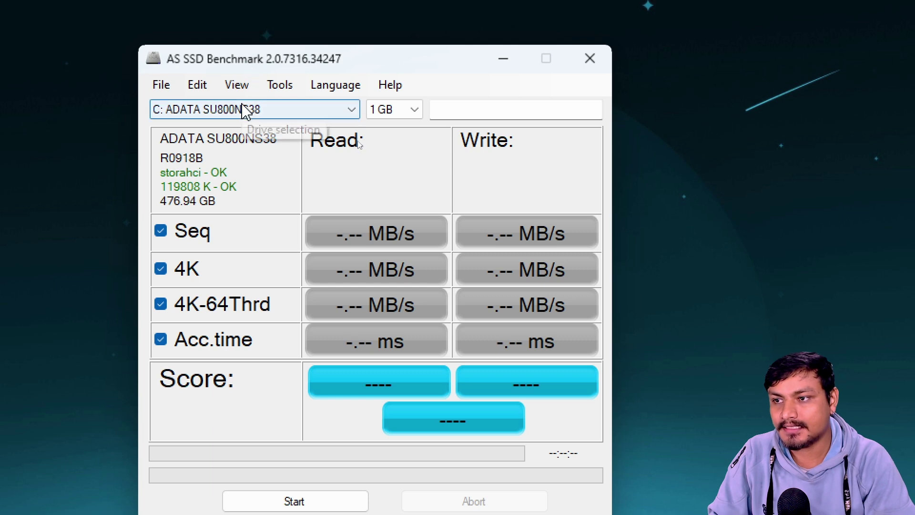
# Keep drive C:, uncheck 4K, 4K-64Thrd and Acc.time, and start a sequential-only run
pyautogui.click(245, 109)
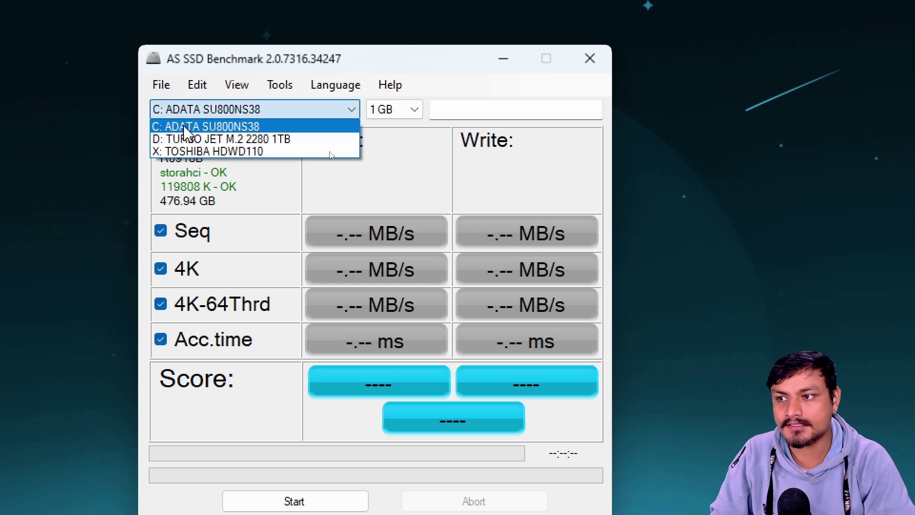
pyautogui.click(208, 126)
pyautogui.click(160, 230)
pyautogui.click(161, 265)
pyautogui.click(160, 300)
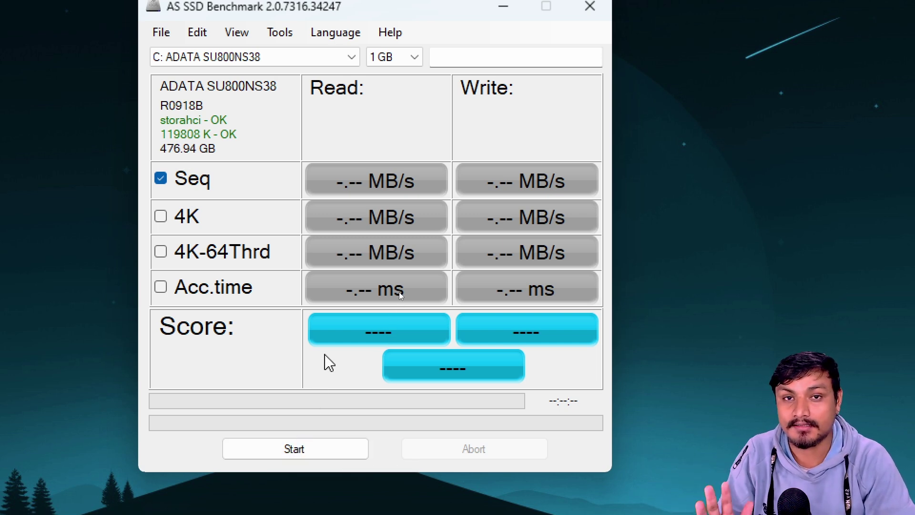
pyautogui.click(284, 438)
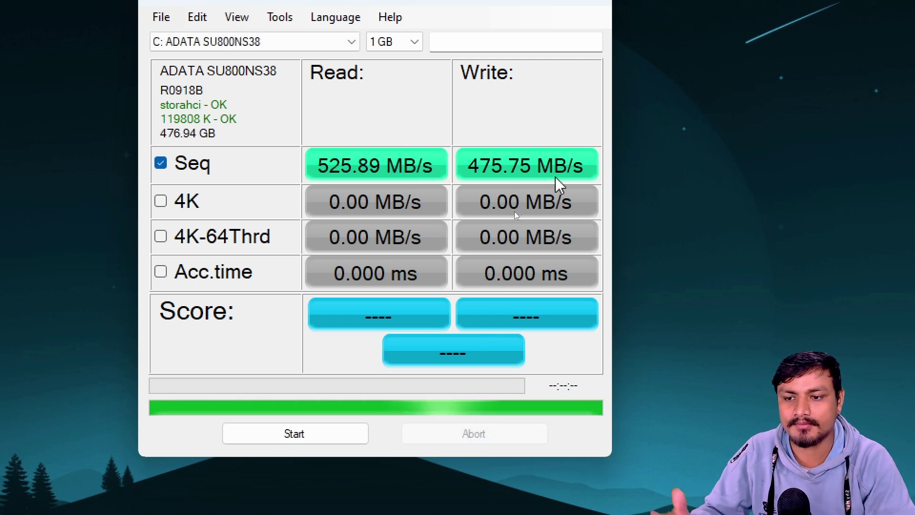
# Inspect the min/max tooltips on the 525.89 MB/s Seq read and 475.75 MB/s write results
pyautogui.moveTo(361, 179)
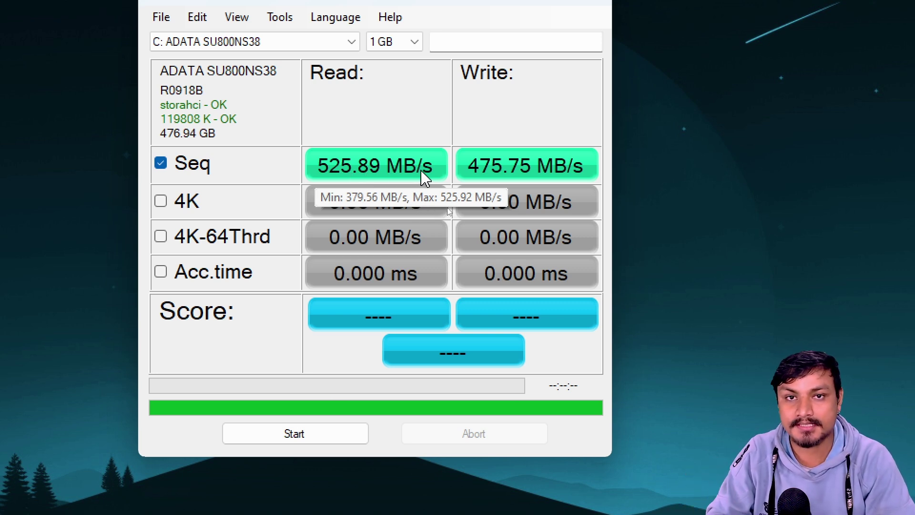
pyautogui.moveTo(507, 179)
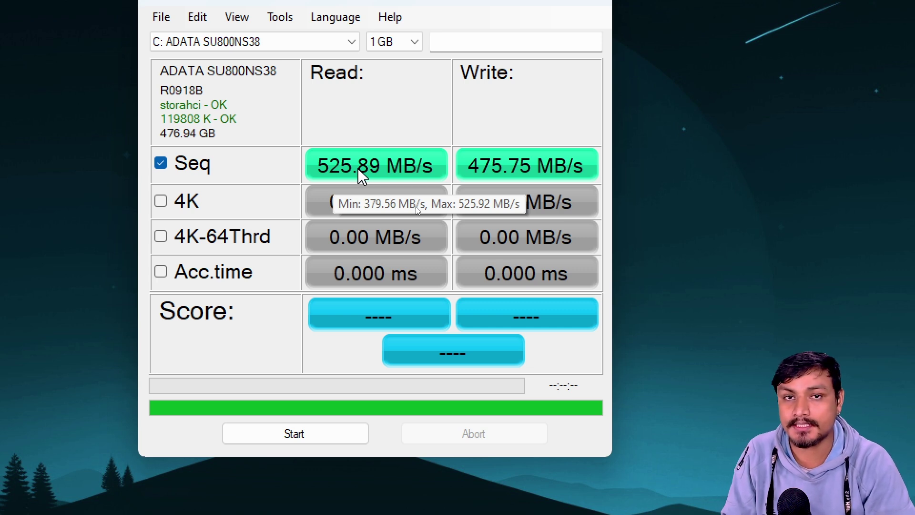
pyautogui.moveTo(550, 176)
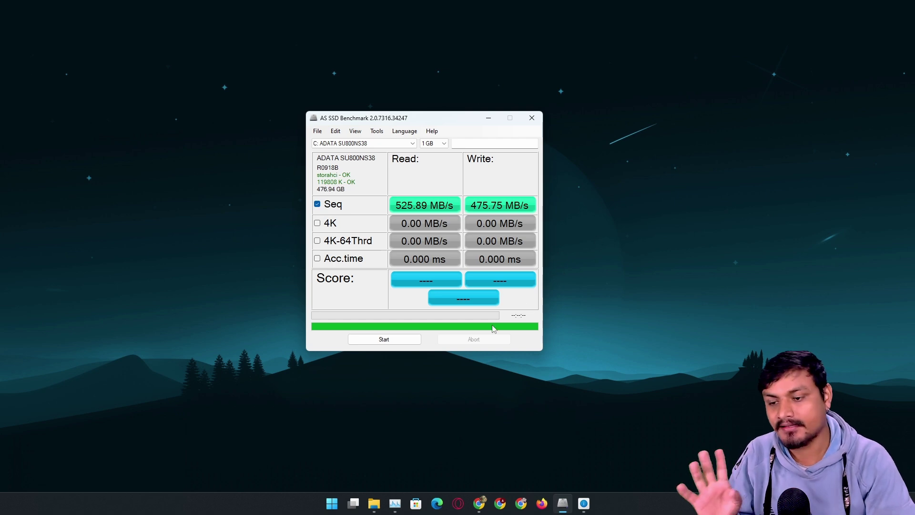
# View the drives under This PC in File Explorer, then minimize it to reveal the benchmark
pyautogui.click(373, 503)
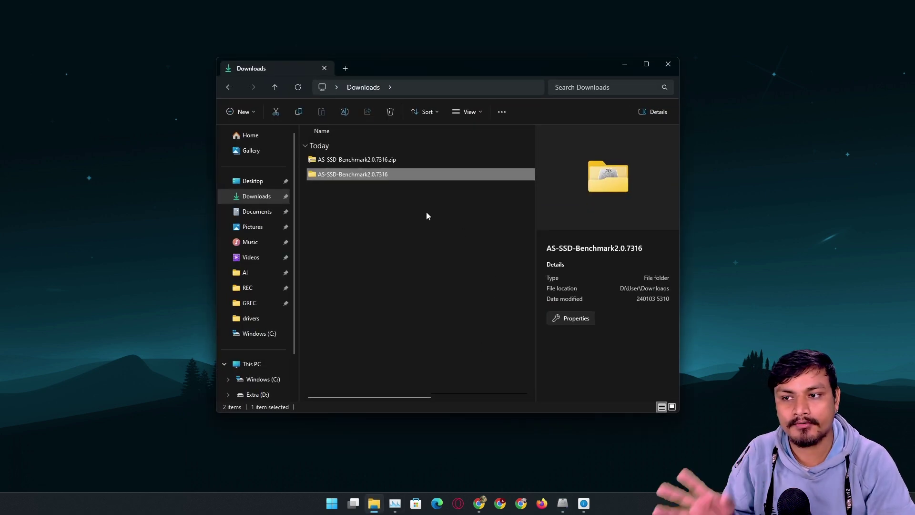
pyautogui.click(244, 363)
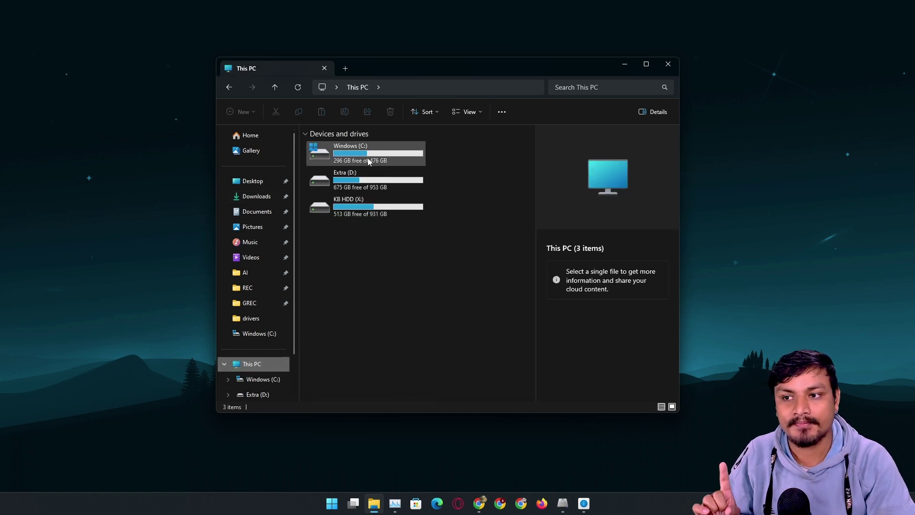
pyautogui.click(625, 64)
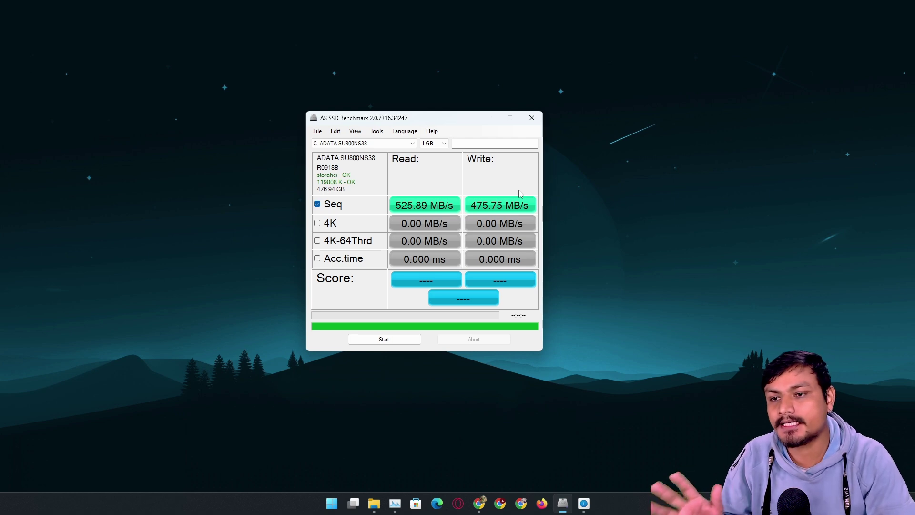
pyautogui.moveTo(482, 206)
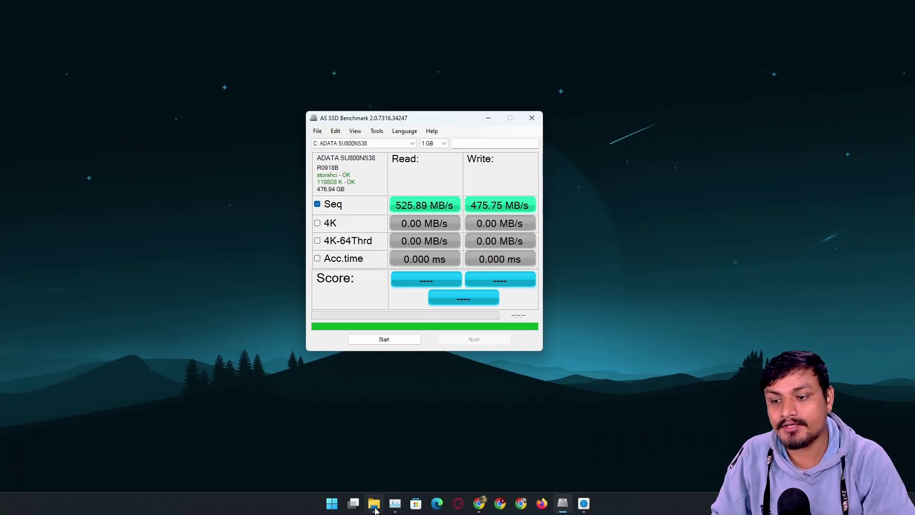
# Reopen This PC and select Extra (D:), a 953 GB NTFS disk with 675 GB free
pyautogui.click(374, 502)
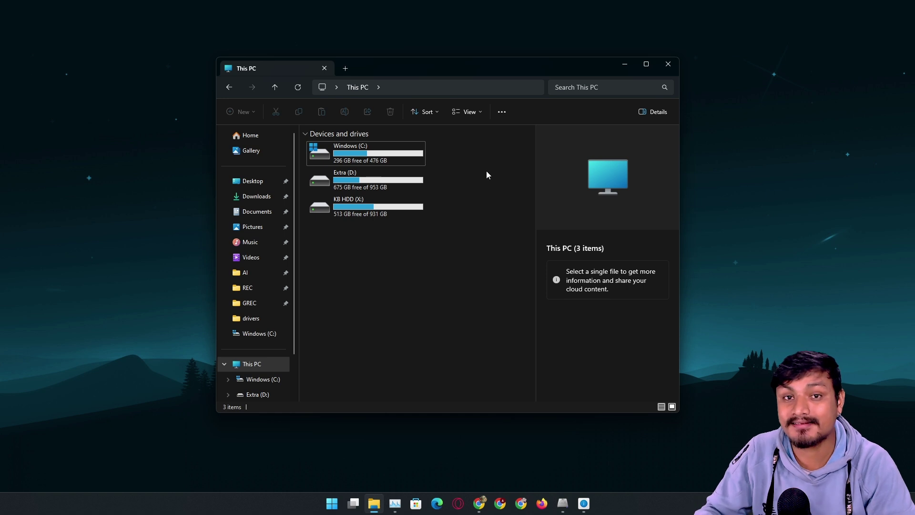
pyautogui.click(370, 188)
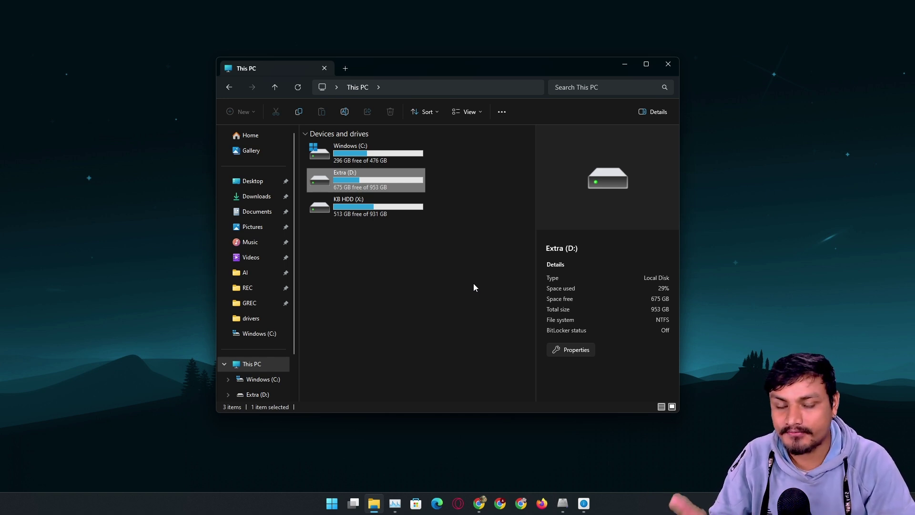
# Bring the Windows version information window to the front
pyautogui.click(473, 288)
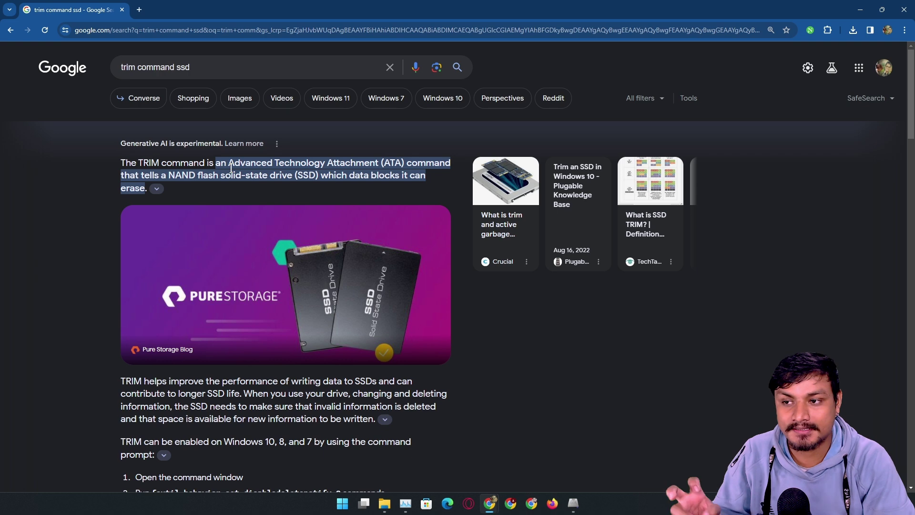
pyautogui.scroll(-2, 181, 303)
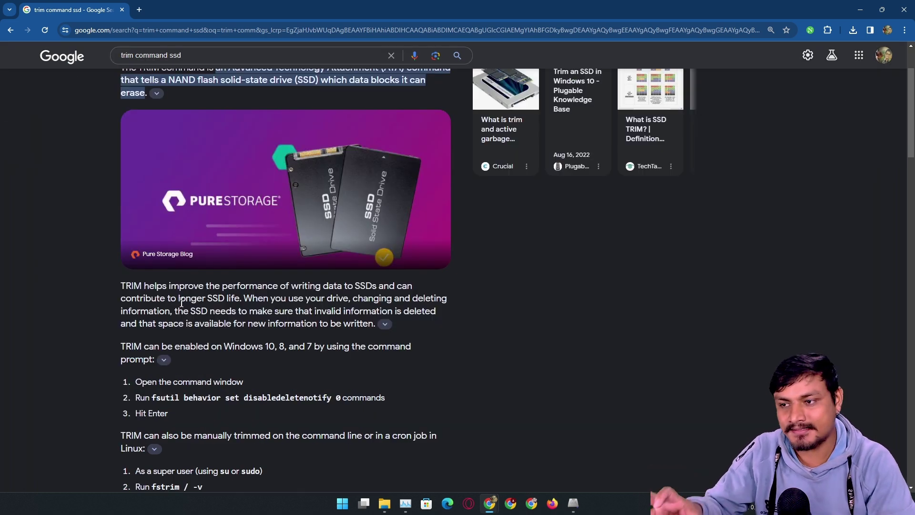
pyautogui.moveTo(168, 286); pyautogui.dragTo(251, 308)
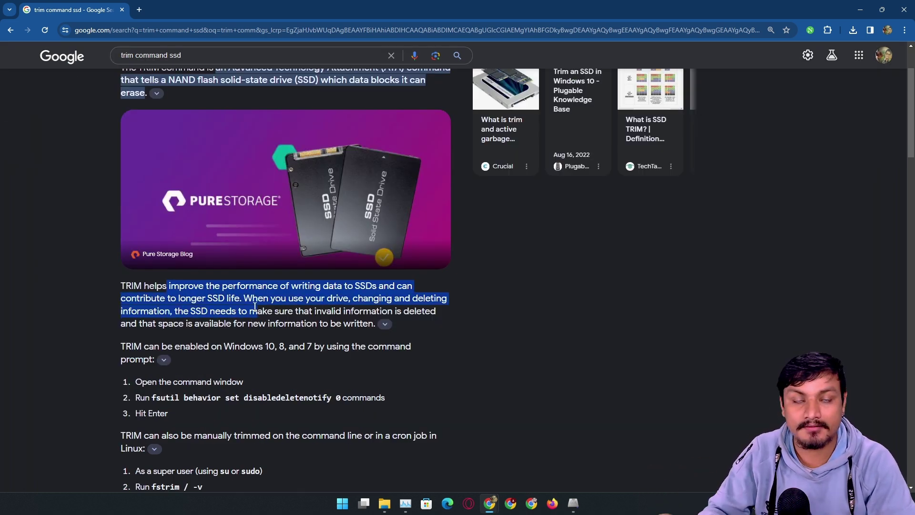
pyautogui.click(352, 311)
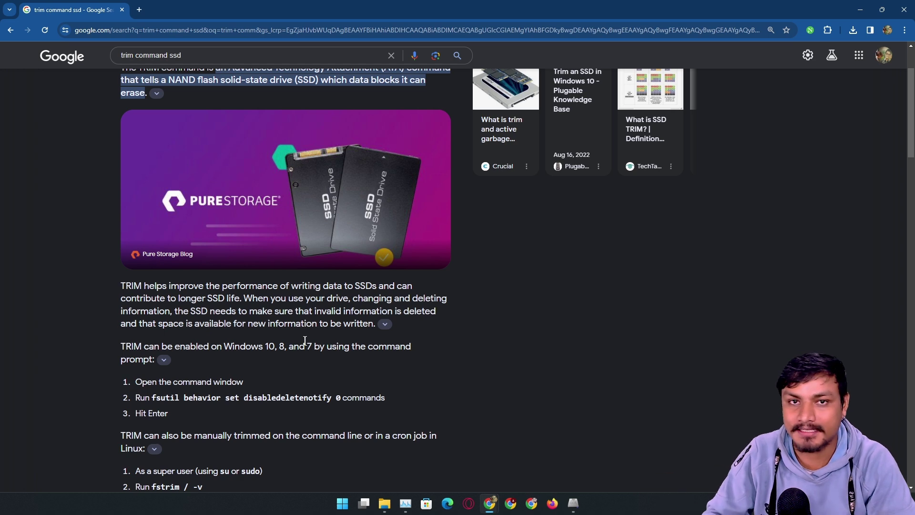
# Scroll through the remaining TRIM enabling instructions in the Google results
pyautogui.scroll(-2, 333, 357)
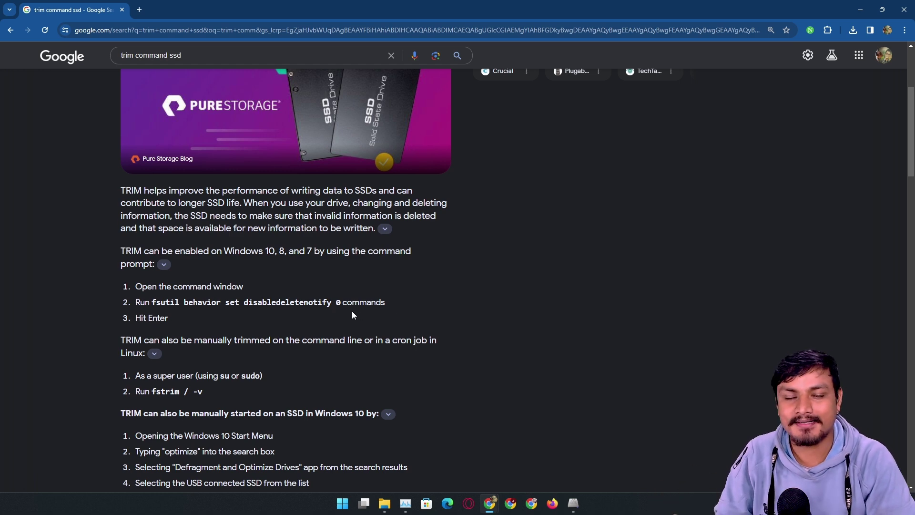
pyautogui.scroll(-1, 295, 295)
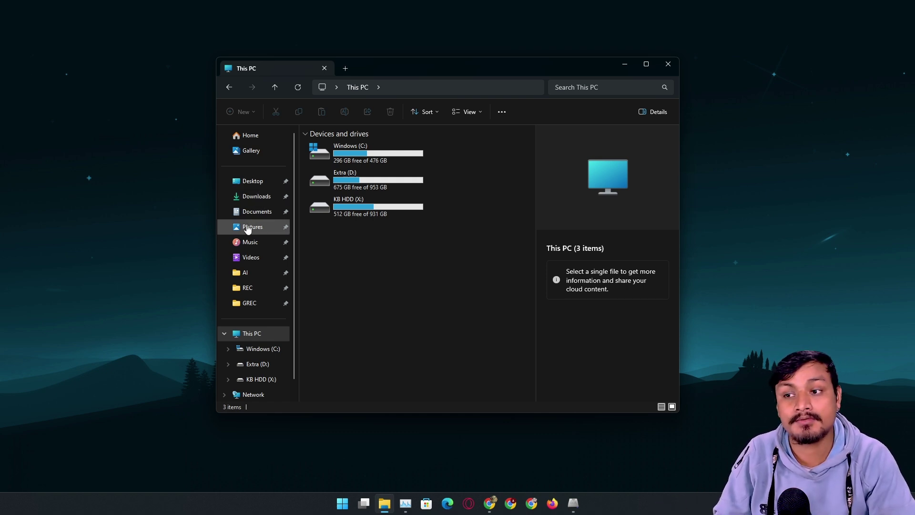
# In the Downloads folder's Properties Location tab, edit the path to D:\User\Downloads
pyautogui.rightClick(261, 196)
pyautogui.click(314, 480)
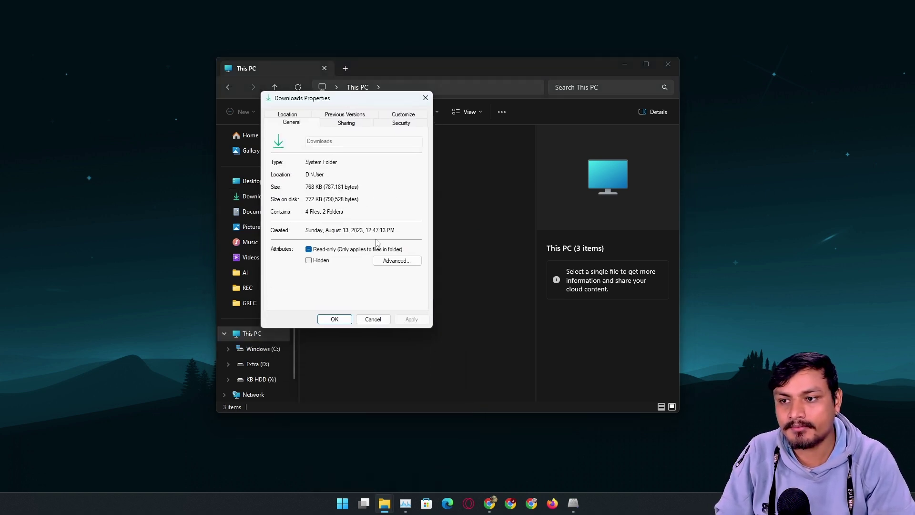
pyautogui.click(293, 117)
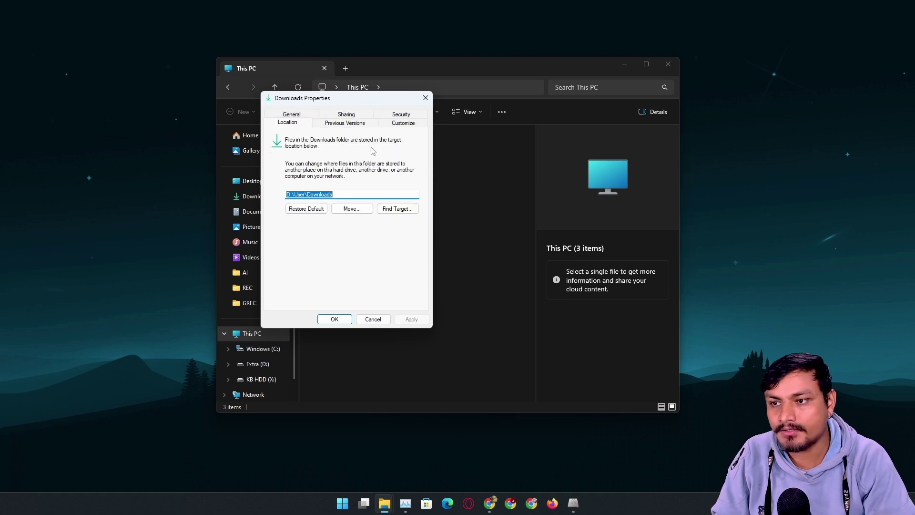
pyautogui.click(350, 196)
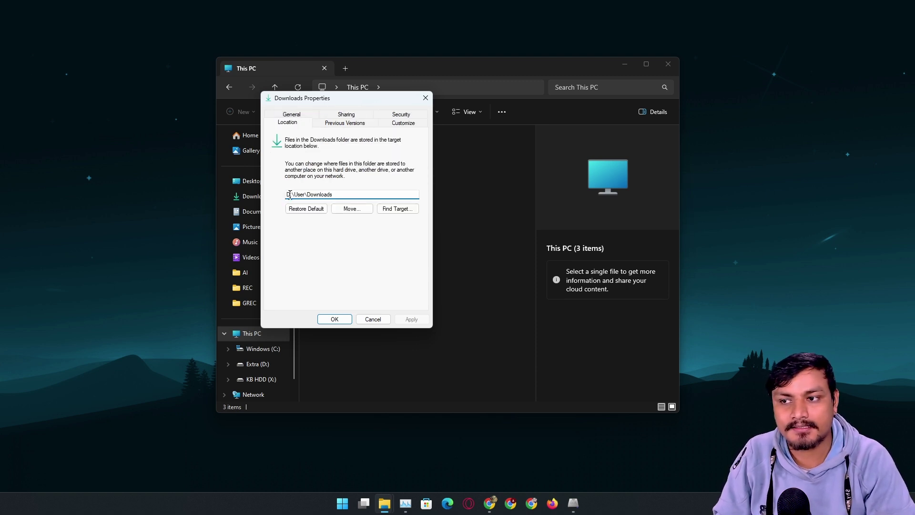
pyautogui.click(289, 195)
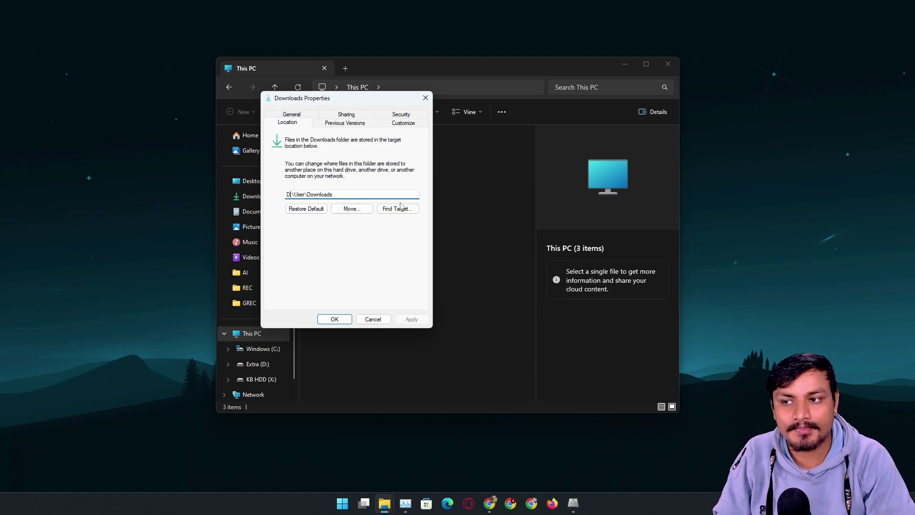
pyautogui.click(366, 194)
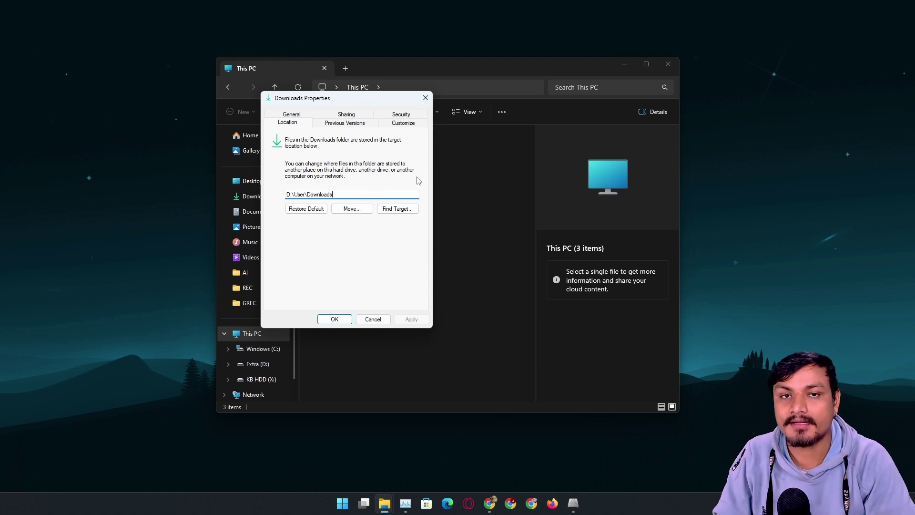
# Close the Downloads Properties dialog with OK, returning to This PC
pyautogui.click(425, 99)
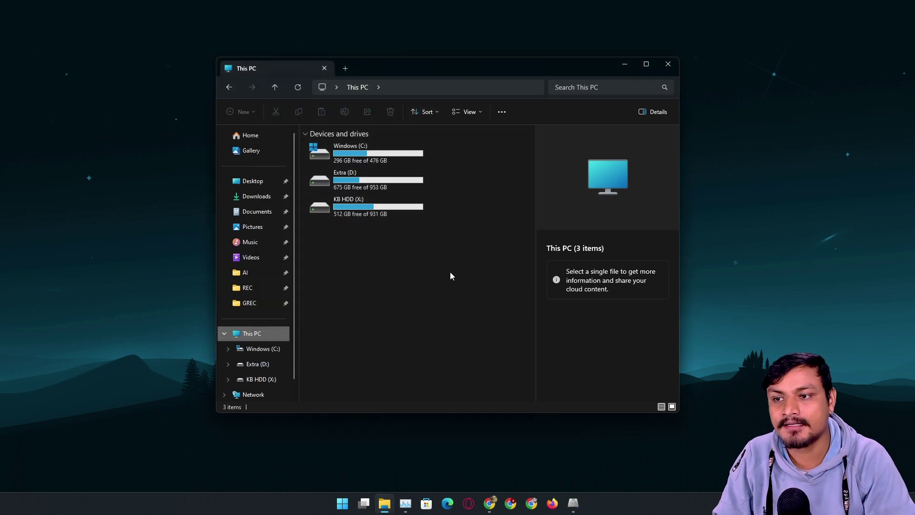